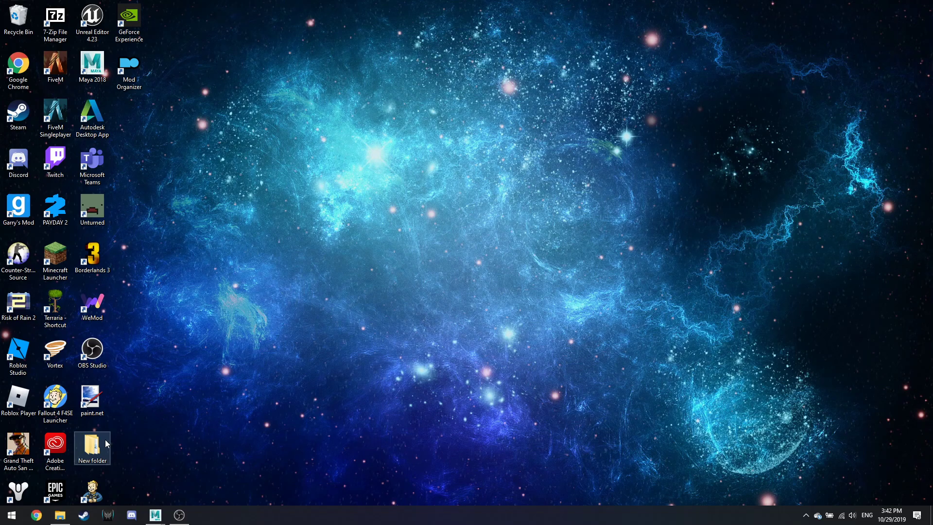
# - Switch to the open Maya scene and examine the three bark-textured spheres from several angles
pyautogui.click(156, 515)
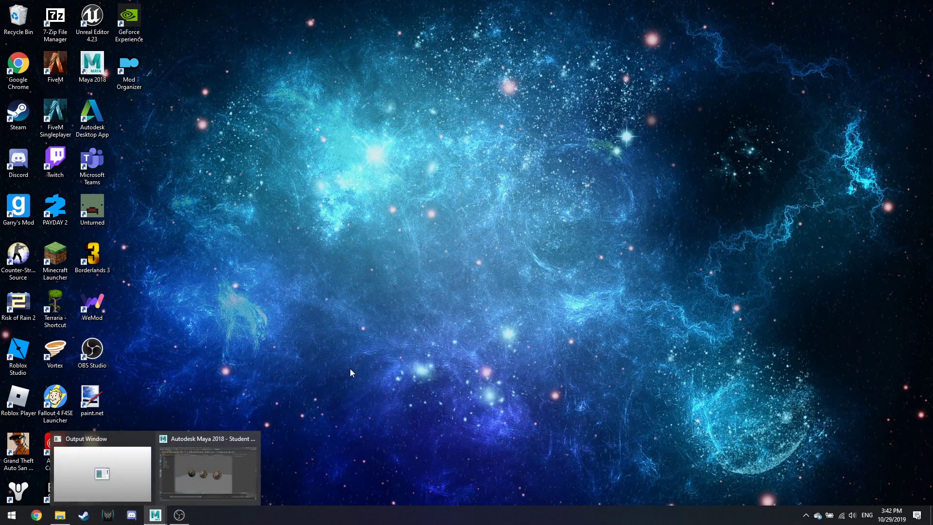
pyautogui.click(209, 469)
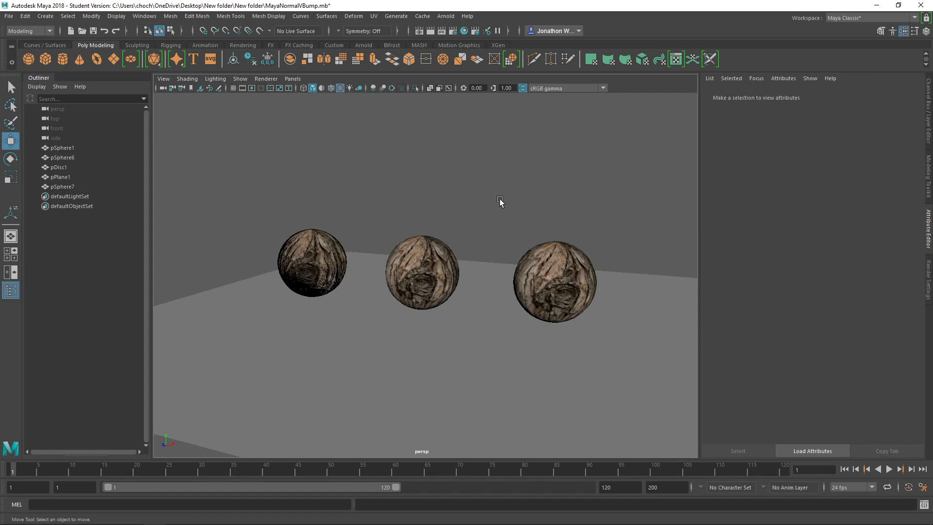
pyautogui.keyDown('alt'); pyautogui.moveTo(501, 201); pyautogui.dragTo(602, 202); pyautogui.keyUp('alt')
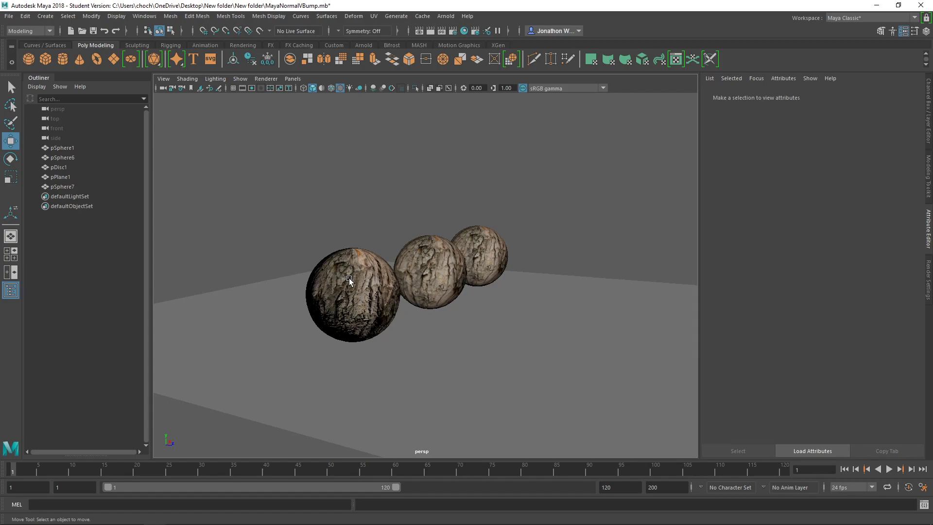
pyautogui.keyDown('alt'); pyautogui.moveTo(361, 266); pyautogui.dragTo(254, 271); pyautogui.keyUp('alt')
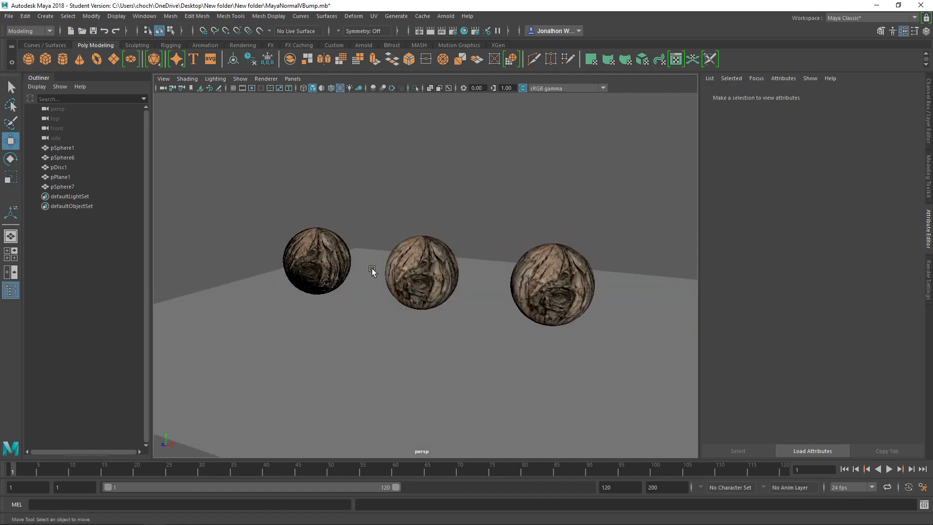
pyautogui.moveTo(430, 254); pyautogui.dragTo(429, 254)
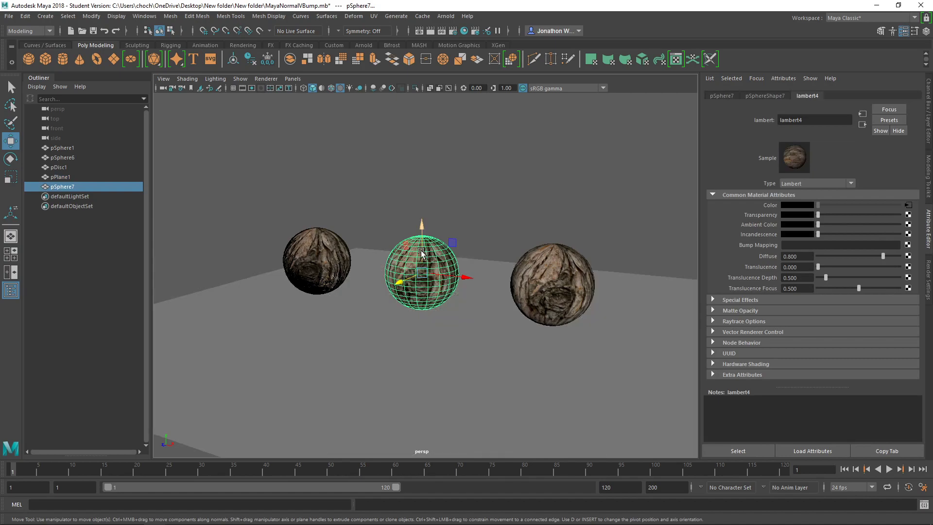
pyautogui.click(364, 193)
pyautogui.keyDown('alt'); pyautogui.moveTo(401, 220); pyautogui.dragTo(433, 214); pyautogui.keyUp('alt')
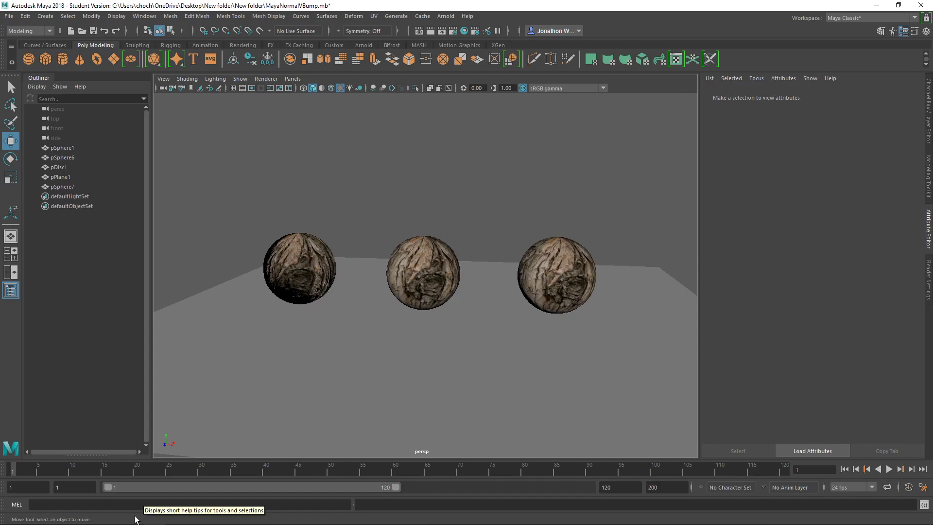
# - Launch Photoshop and open the image Tree_Bark_Texture-1015.jpg
pyautogui.moveTo(51, 519)
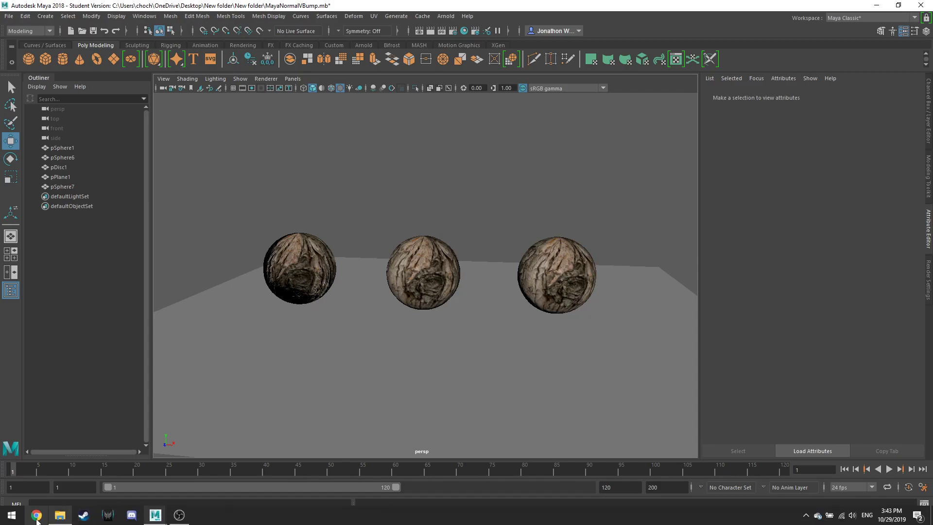
pyautogui.click(5, 518)
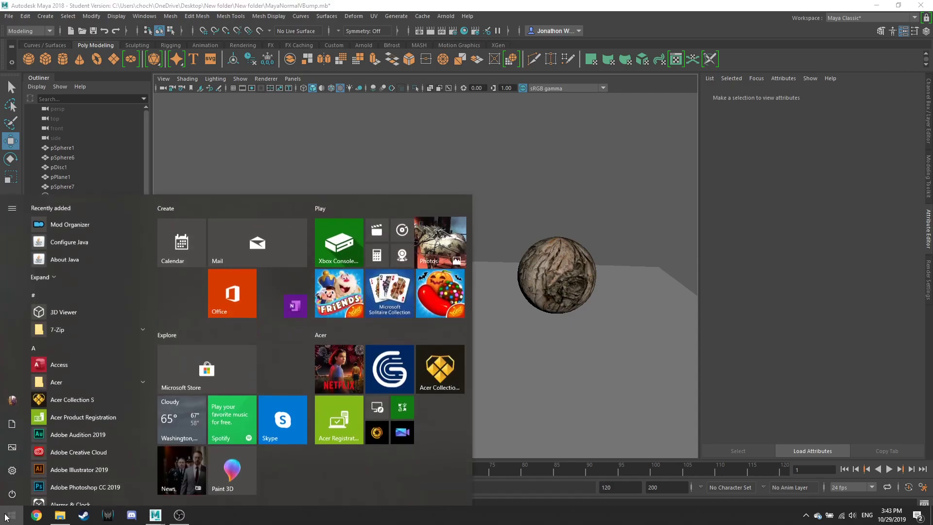
pyautogui.write('Photo')
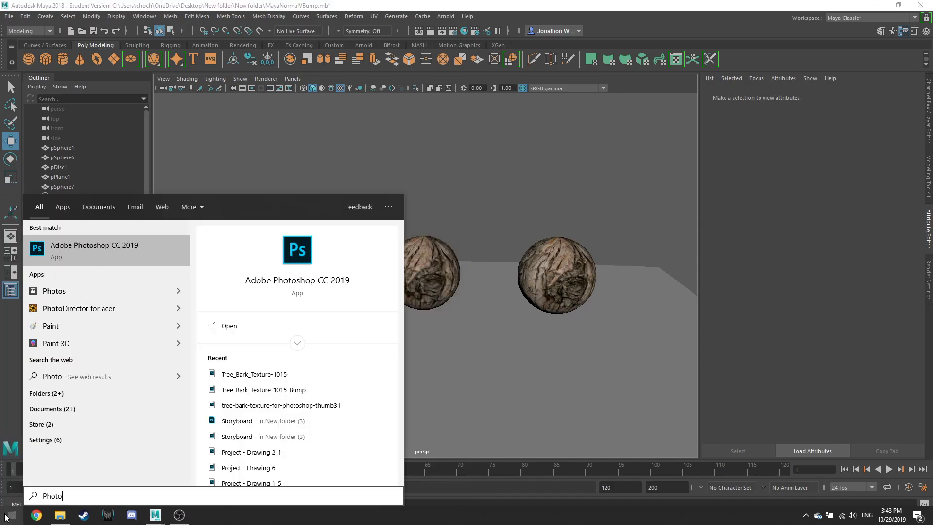
pyautogui.press('Return')
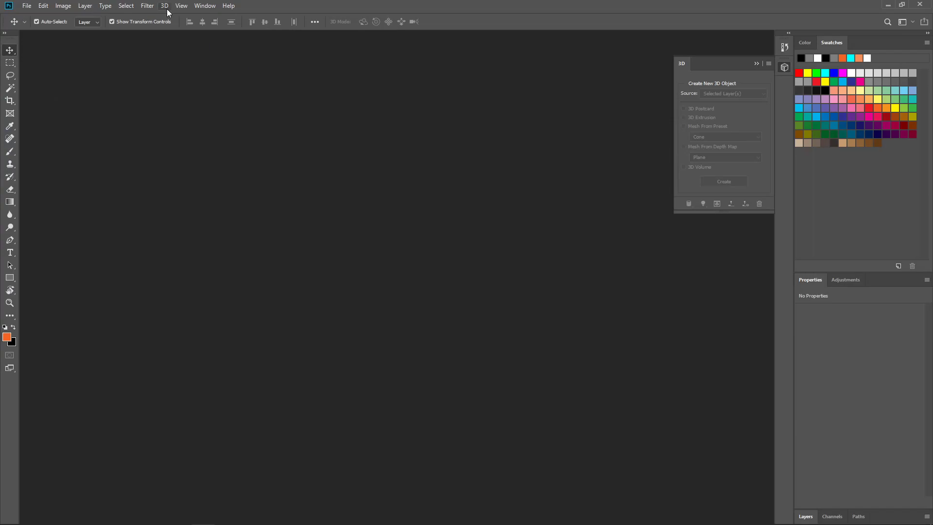
pyautogui.click(27, 6)
pyautogui.click(33, 26)
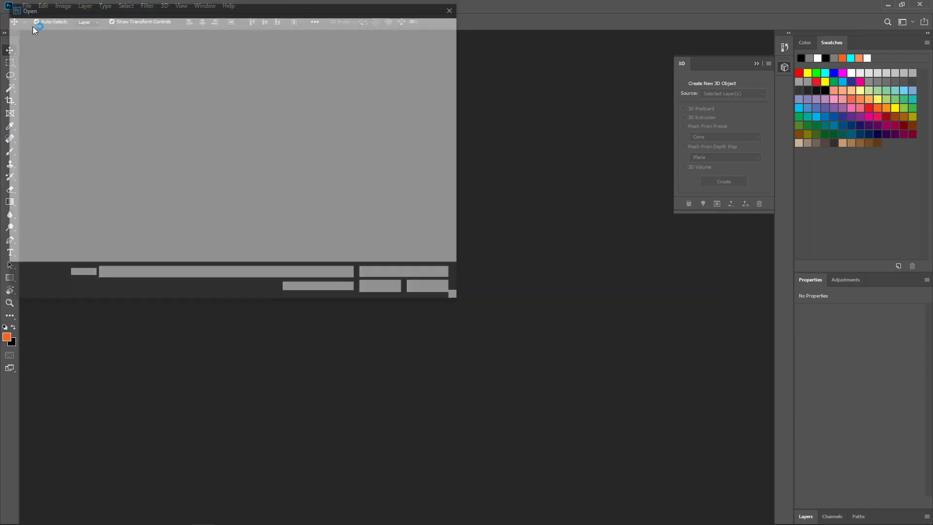
pyautogui.doubleClick(438, 157)
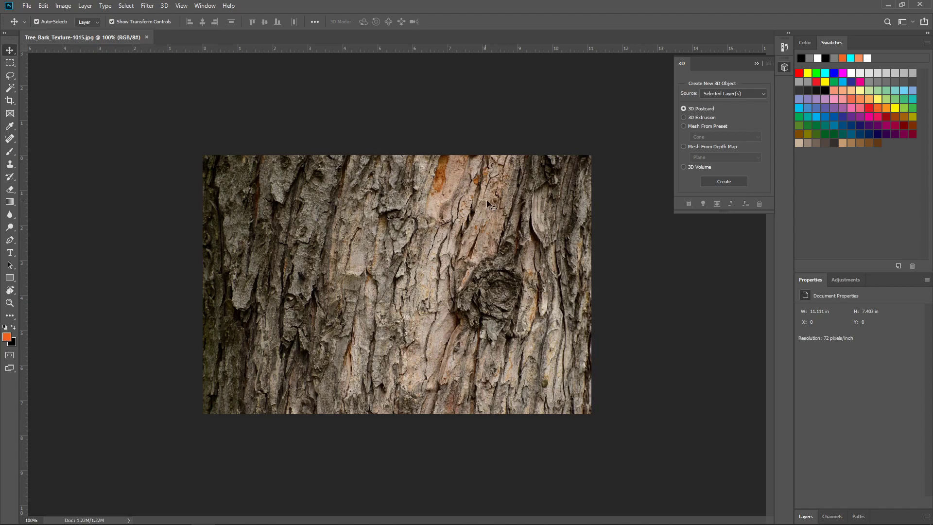
# - Generate a normal map from the bark texture with blur 0.5 and detail scale 80%
pyautogui.click(148, 6)
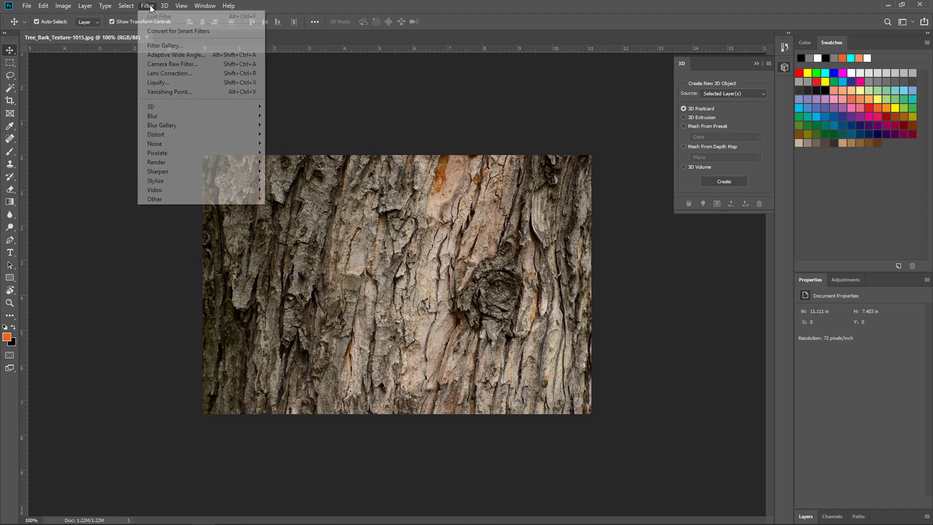
pyautogui.moveTo(182, 108)
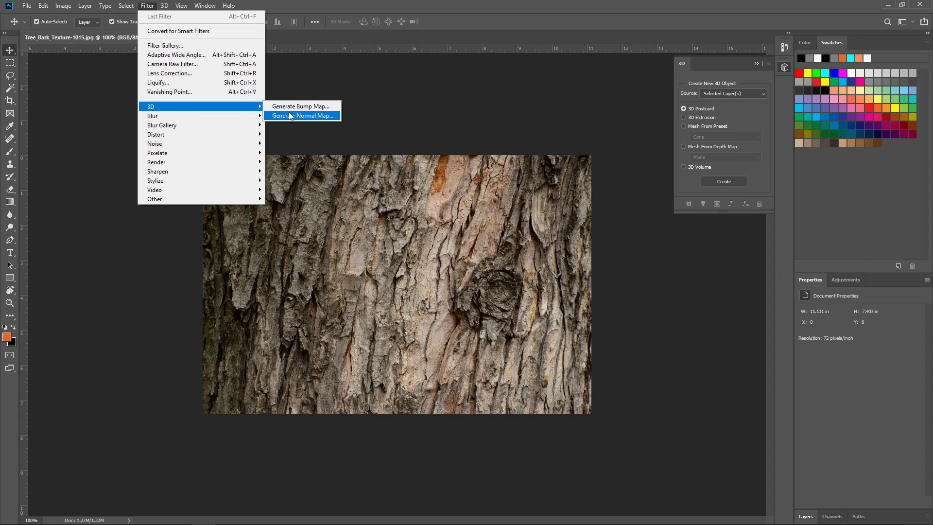
pyautogui.click(289, 115)
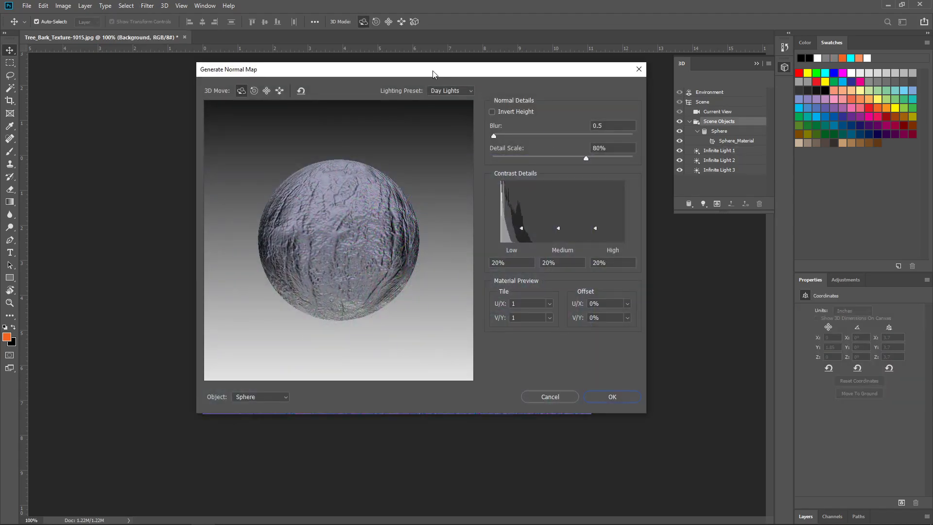
pyautogui.moveTo(434, 74); pyautogui.dragTo(832, 67)
pyautogui.moveTo(709, 69); pyautogui.dragTo(273, 60)
pyautogui.click(561, 384)
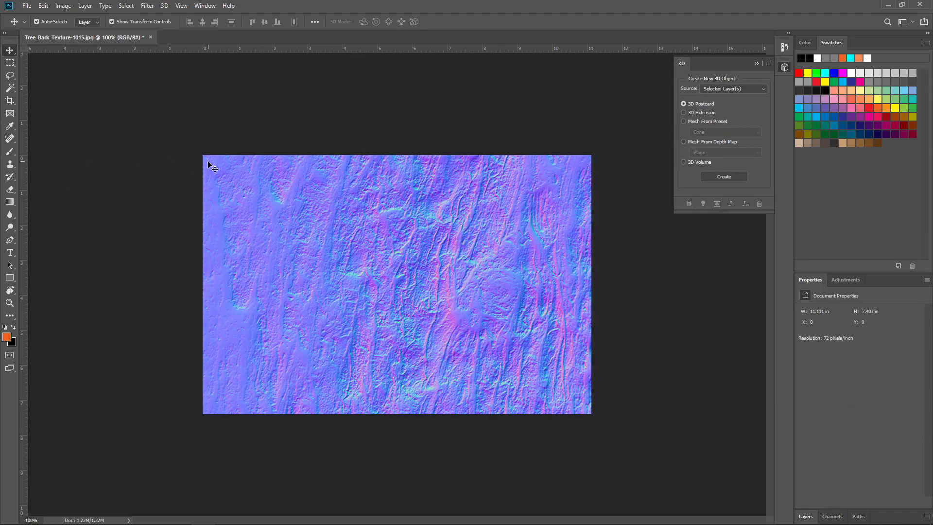
# - Start saving the normal map as a JPEG, cancel the save, and undo the normal map filter
pyautogui.click(27, 5)
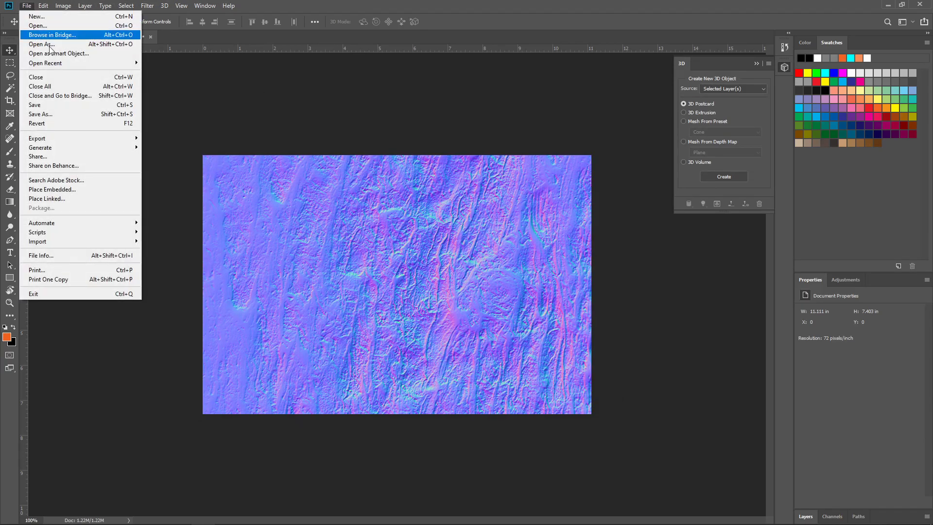
pyautogui.click(41, 104)
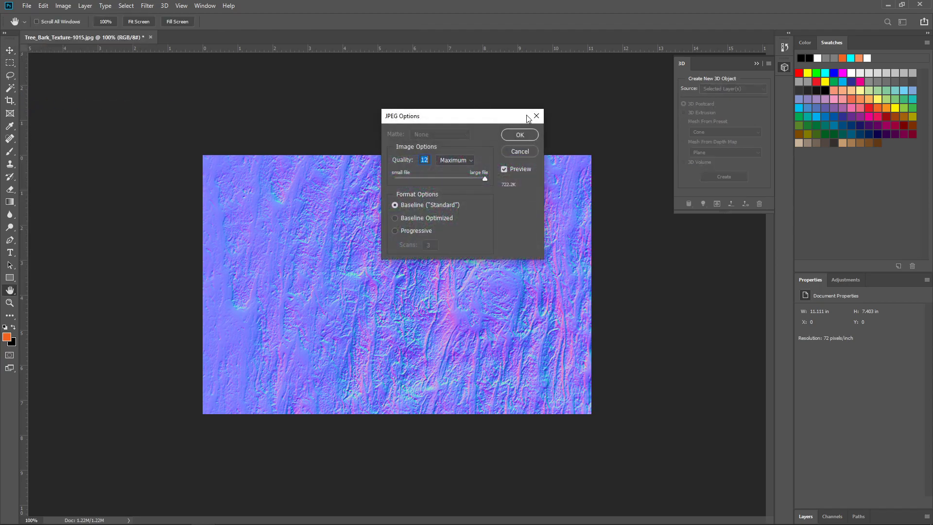
pyautogui.click(525, 151)
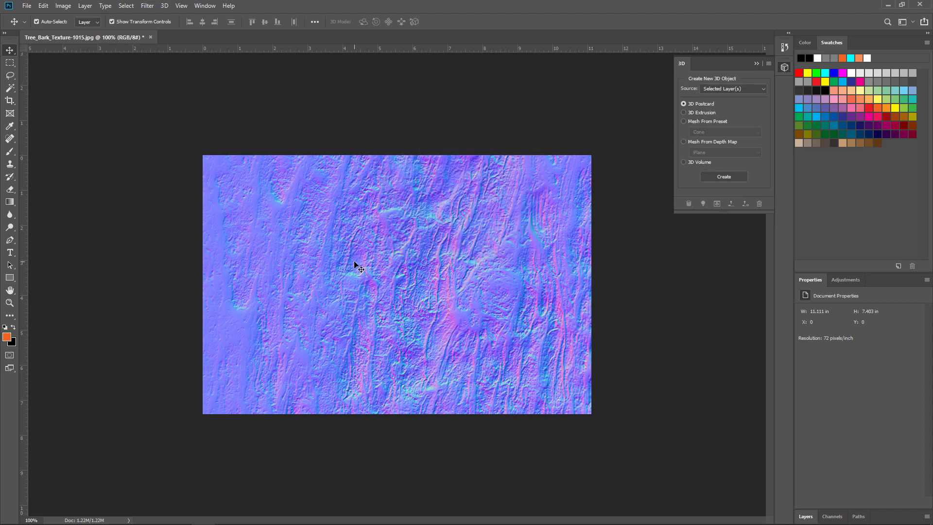
pyautogui.hotkey('ctrl', 'z')
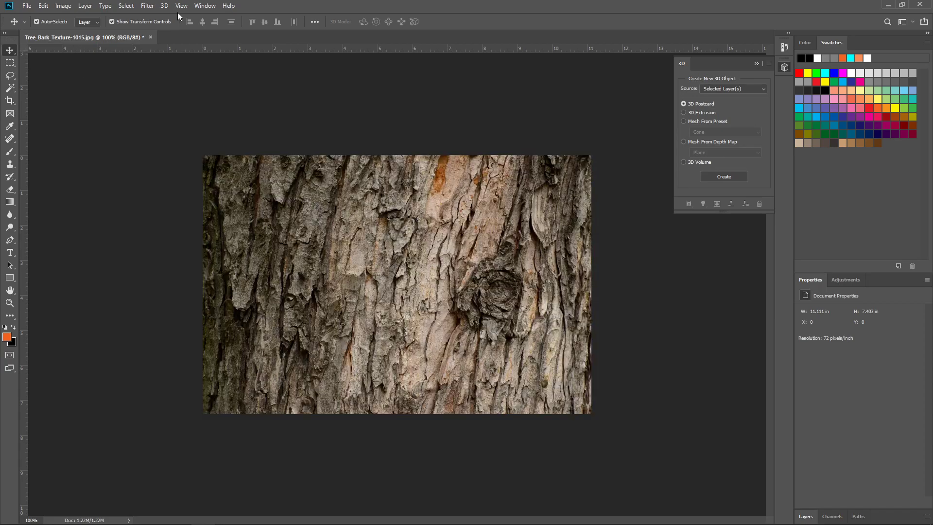
# - Generate a bump map from the bark texture, accept it, and undo the filter
pyautogui.click(148, 6)
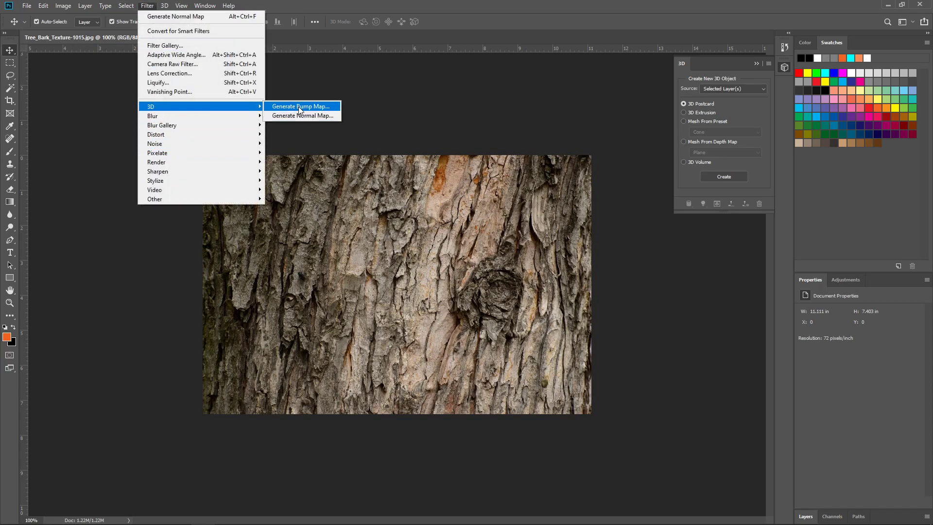
pyautogui.click(301, 106)
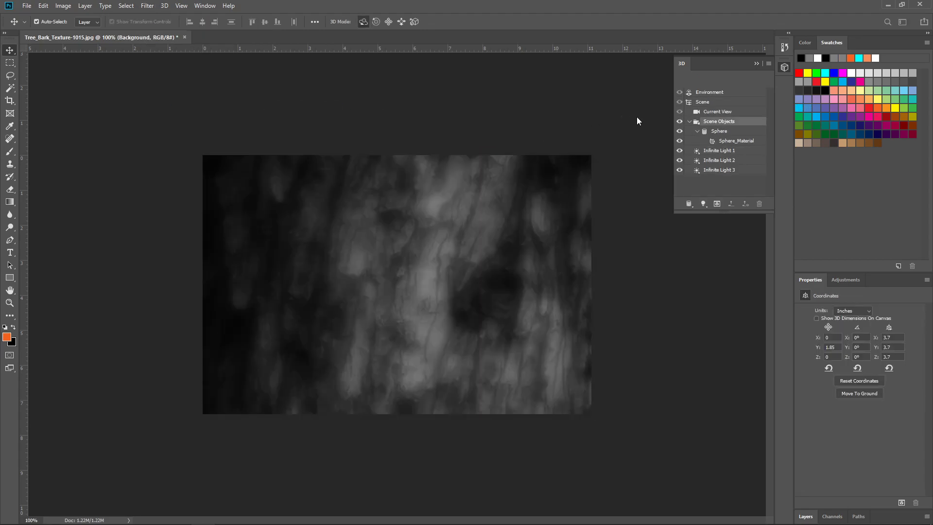
pyautogui.click(579, 383)
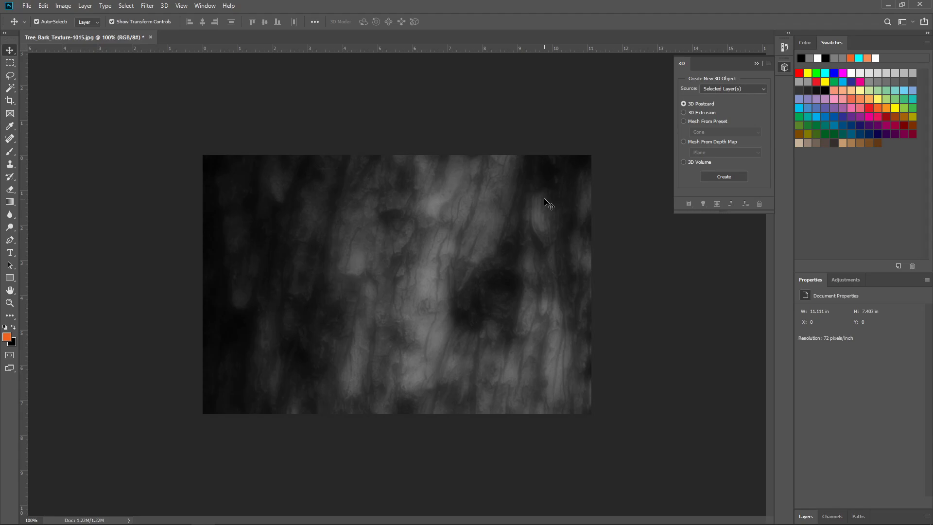
pyautogui.hotkey('ctrl', 'z')
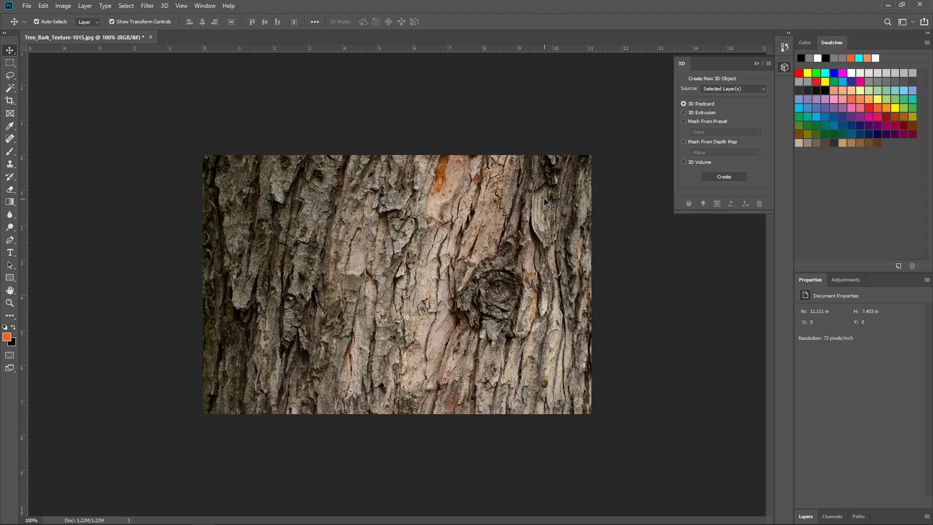
# - Quit Photoshop and save Tree_Bark_Texture-1015.jpg at JPEG quality 12 with the Baseline ("Standard") format
pyautogui.click(923, 5)
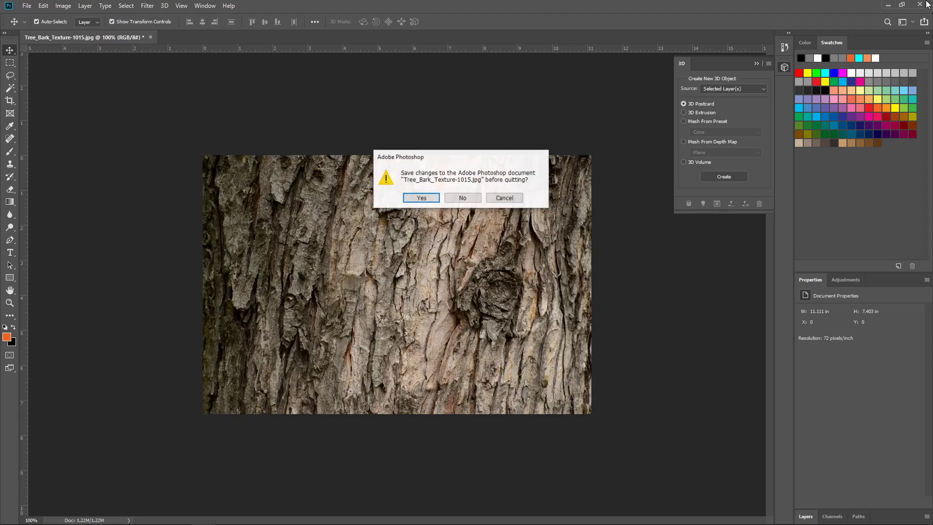
pyautogui.click(429, 199)
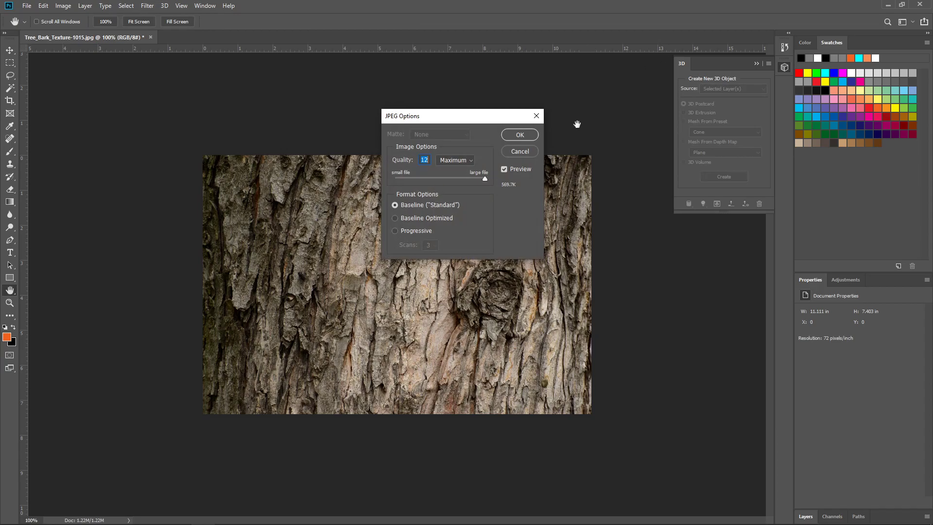
pyautogui.click(517, 138)
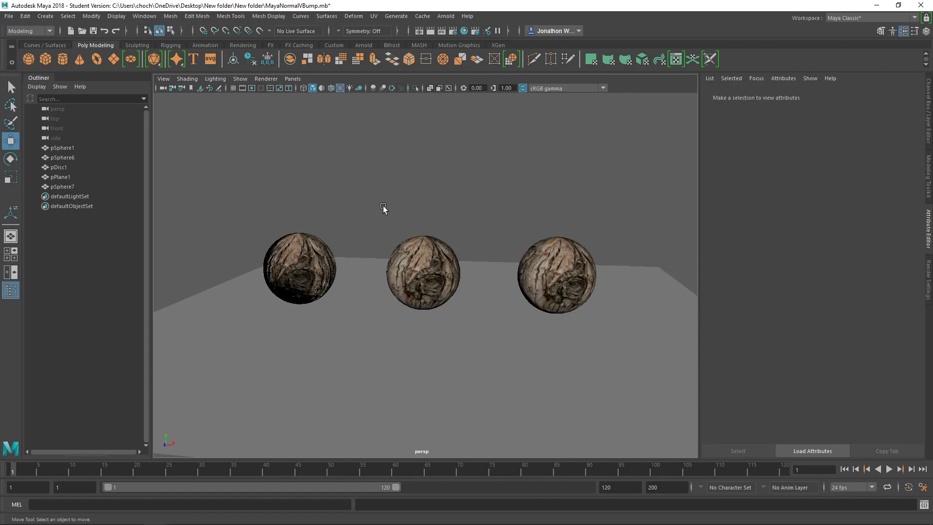
# - Create a polygon sphere in front of the three bark spheres, scale it uniformly to about 131, and raise it above the plane
pyautogui.keyDown('alt'); pyautogui.moveTo(381, 205); pyautogui.dragTo(291, 234); pyautogui.keyUp('alt')
pyautogui.click(31, 62)
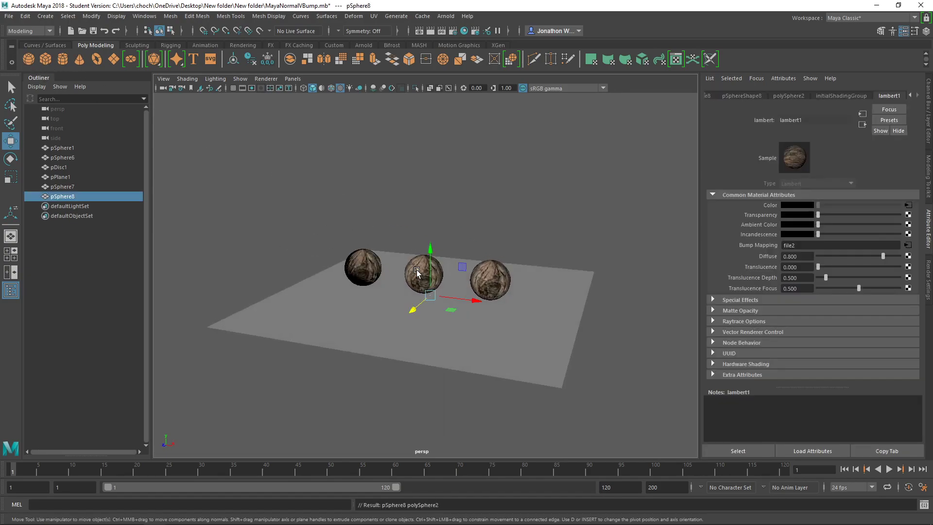
pyautogui.press('r')
pyautogui.moveTo(403, 317); pyautogui.dragTo(437, 318)
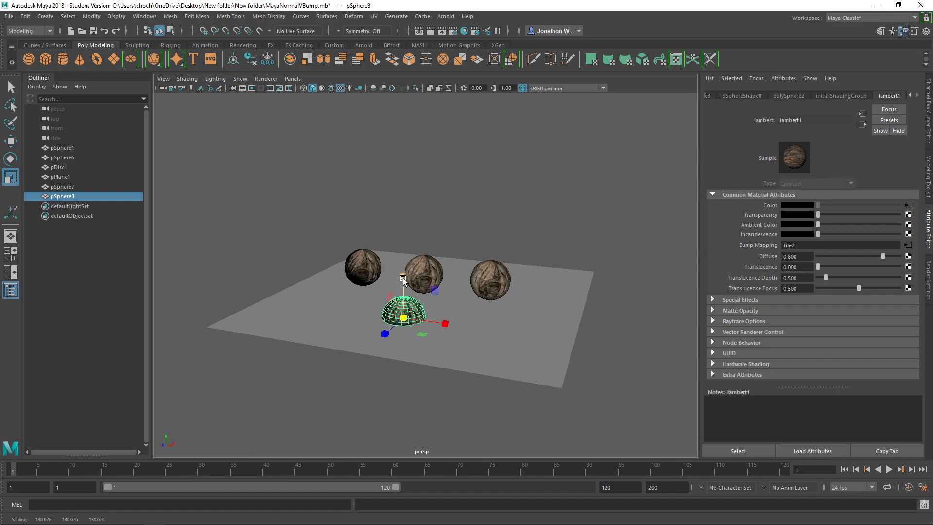
pyautogui.press('w')
pyautogui.moveTo(403, 282); pyautogui.dragTo(392, 252)
pyautogui.scroll(5, 459, 250)
pyautogui.scroll(-2, 458, 255)
# - Assign a new Lambert material to the new sphere and lower the sphere slightly toward the plane
pyautogui.moveTo(362, 293); pyautogui.dragTo(382, 496, button='right')
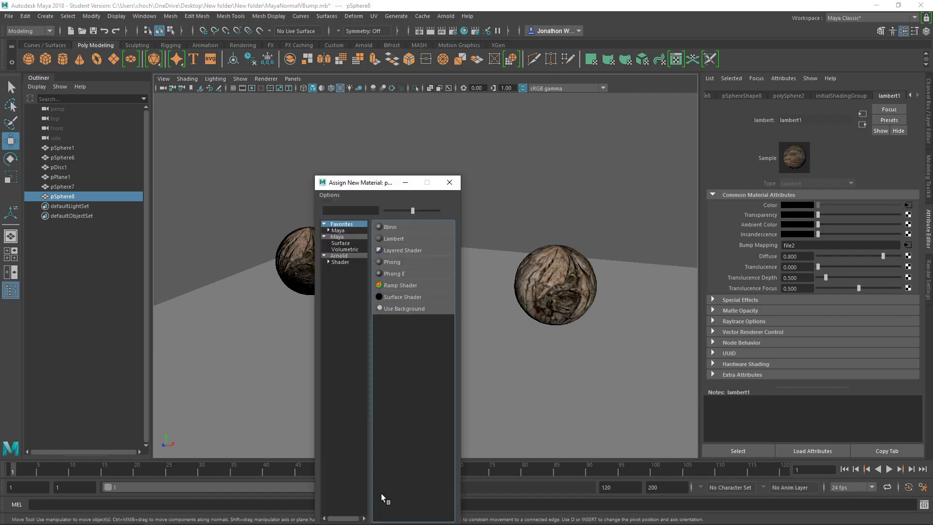
pyautogui.click(406, 238)
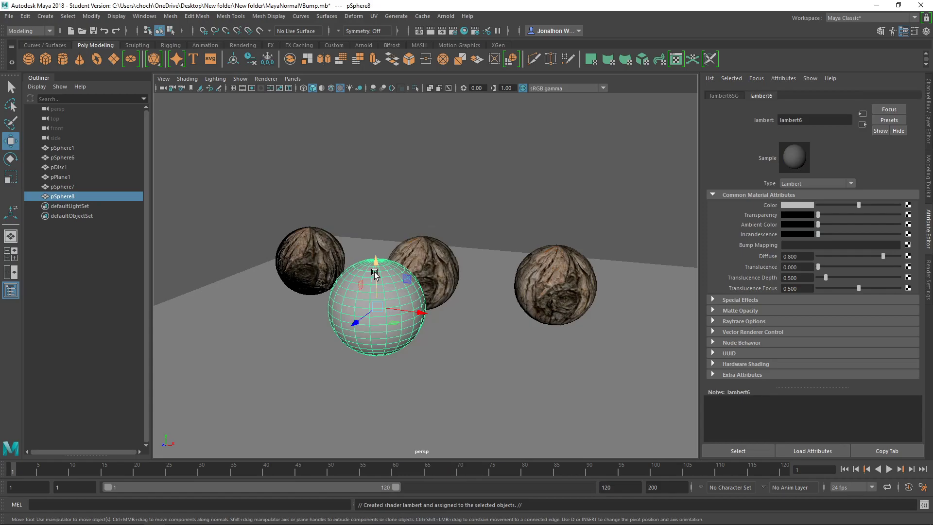
pyautogui.moveTo(375, 274); pyautogui.dragTo(376, 286)
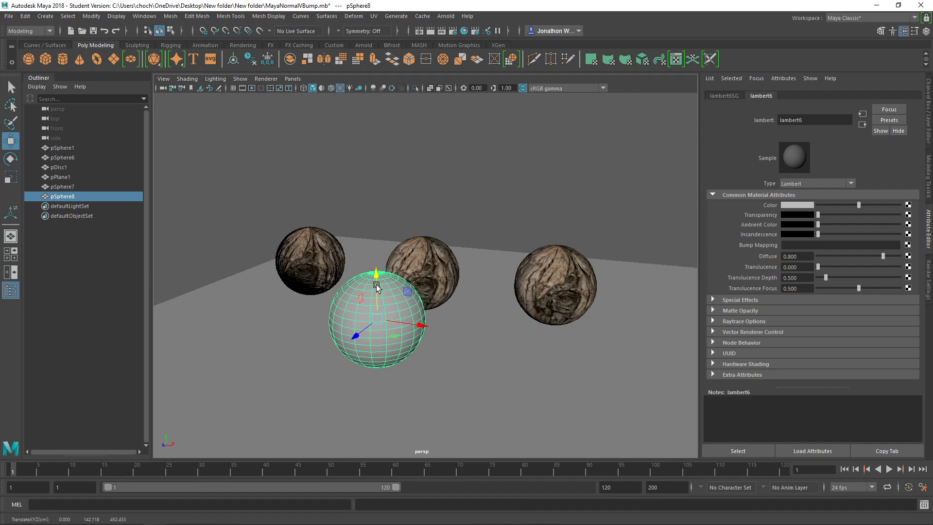
# - Connect a file texture to the new Lambert's color and load Tree_Bark_Texture-1015.jpg as its image
pyautogui.click(909, 207)
pyautogui.click(459, 125)
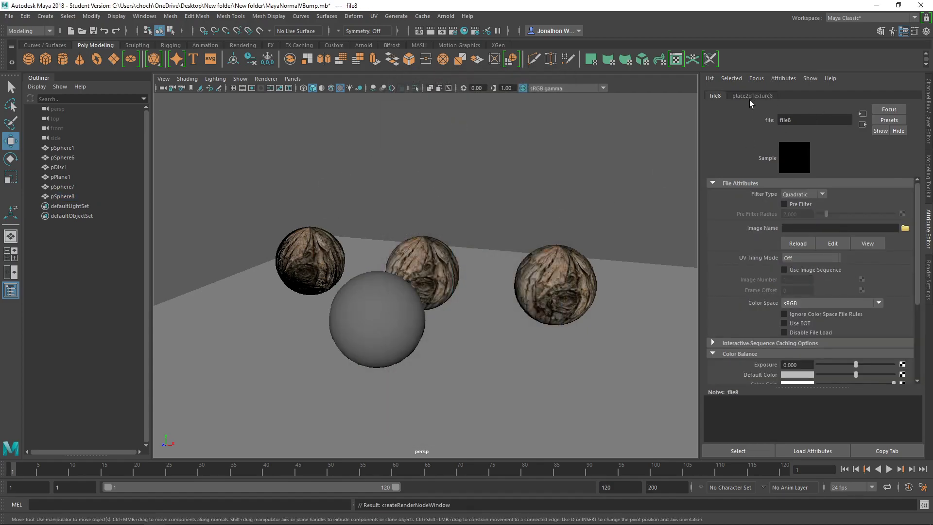
pyautogui.click(904, 227)
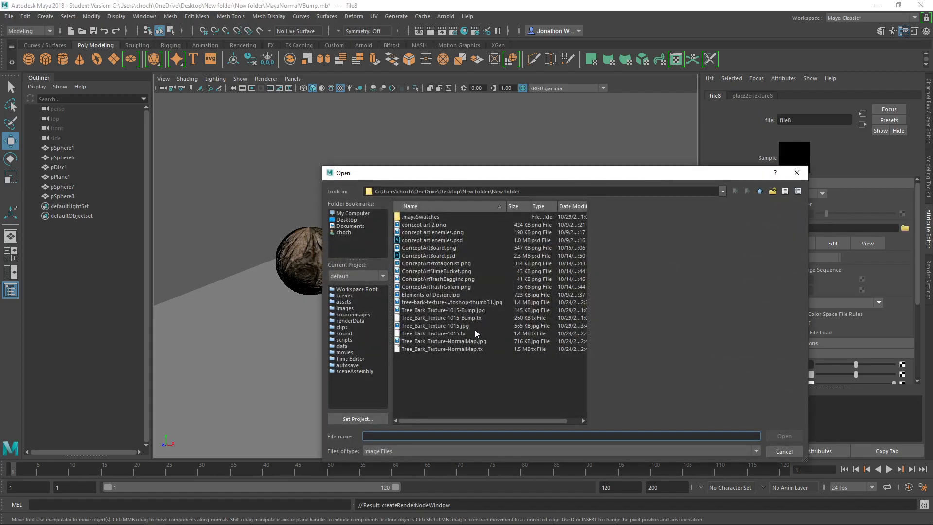
pyautogui.doubleClick(469, 326)
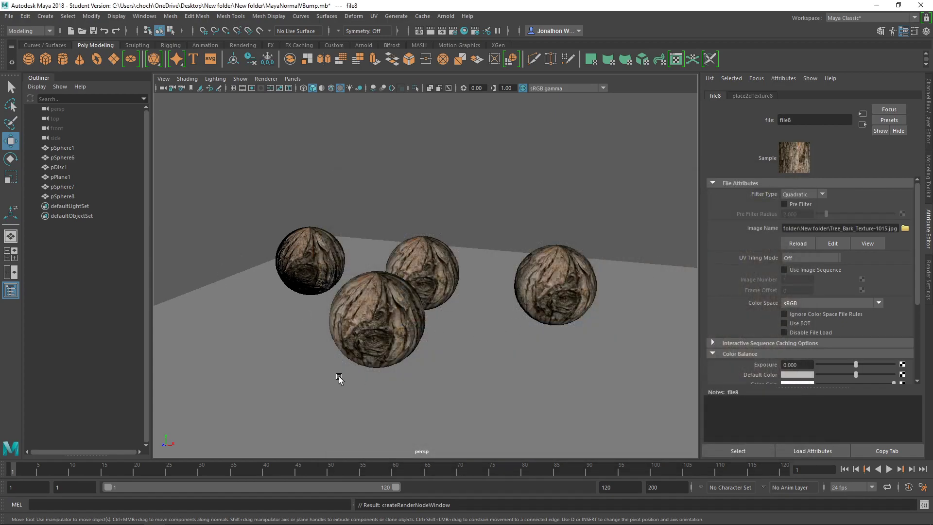
# - Connect a file texture to the front sphere's Lambert bump mapping and load Tree_Bark_Texture-NormalMap.jpg as its image
pyautogui.click(363, 329)
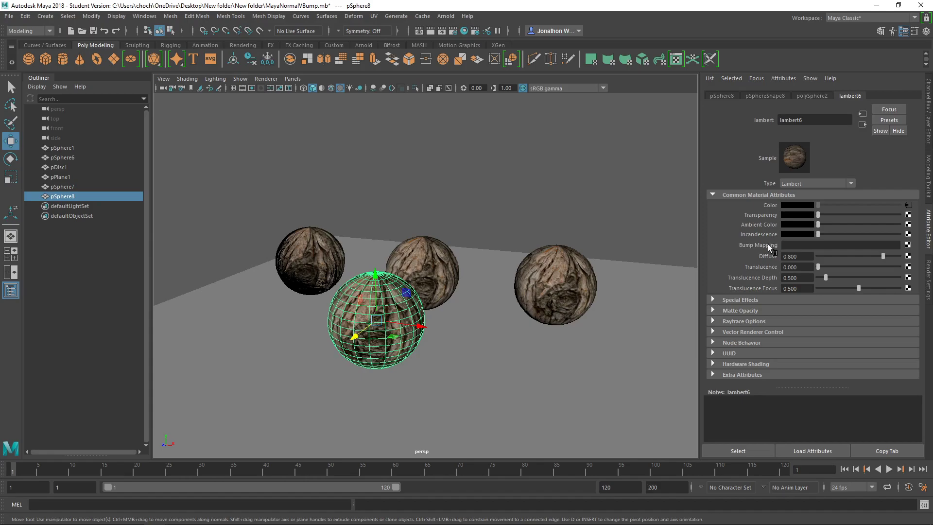
pyautogui.click(907, 244)
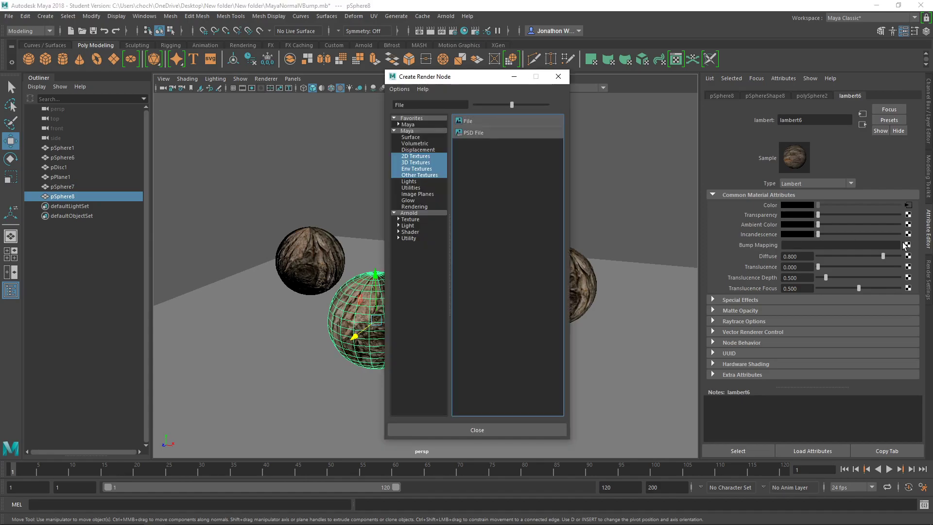
pyautogui.click(472, 124)
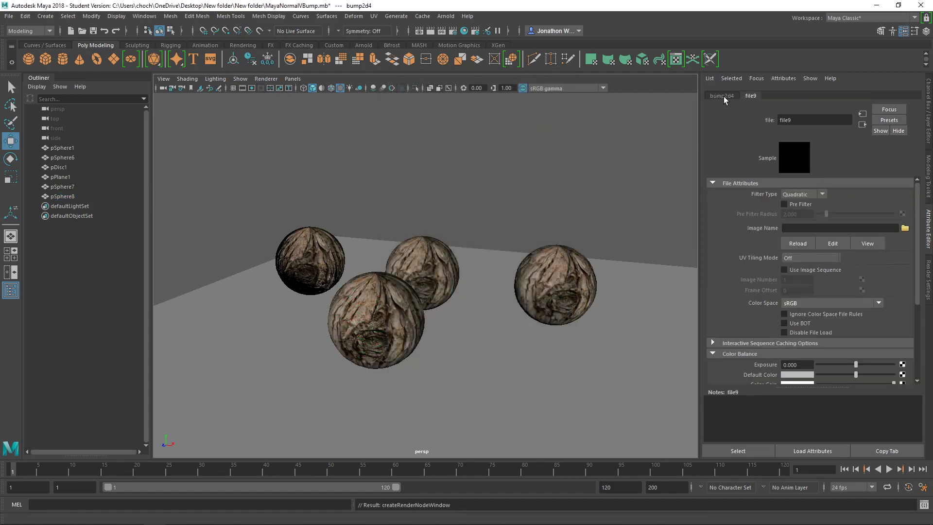
pyautogui.click(905, 229)
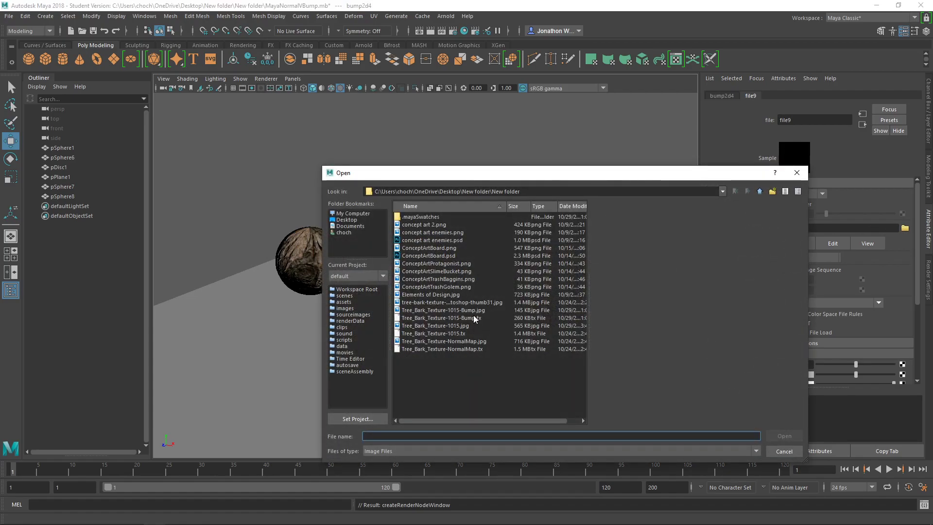
pyautogui.doubleClick(474, 342)
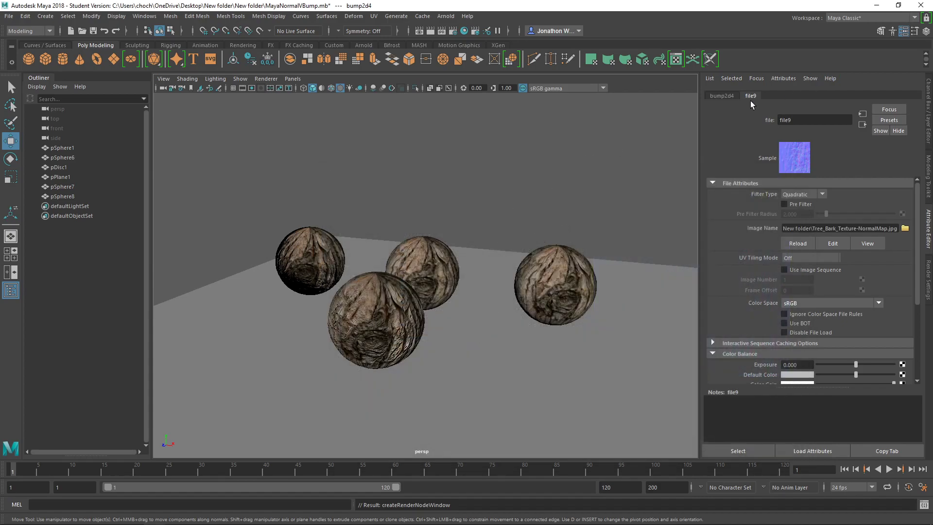
# - Try Tangent Space Normals on the normal map's 2D bump node, and switch its Use As option to Object Space Normals
pyautogui.click(714, 93)
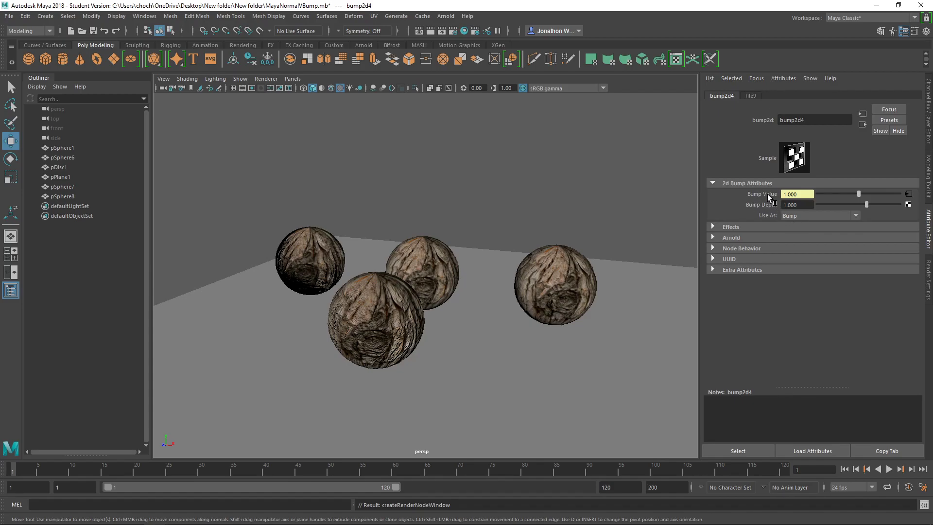
pyautogui.click(808, 217)
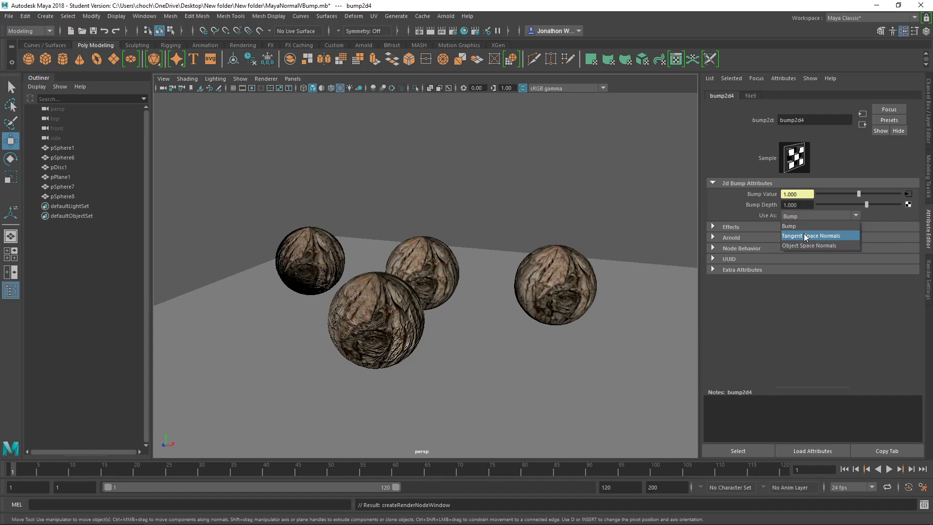
pyautogui.click(805, 236)
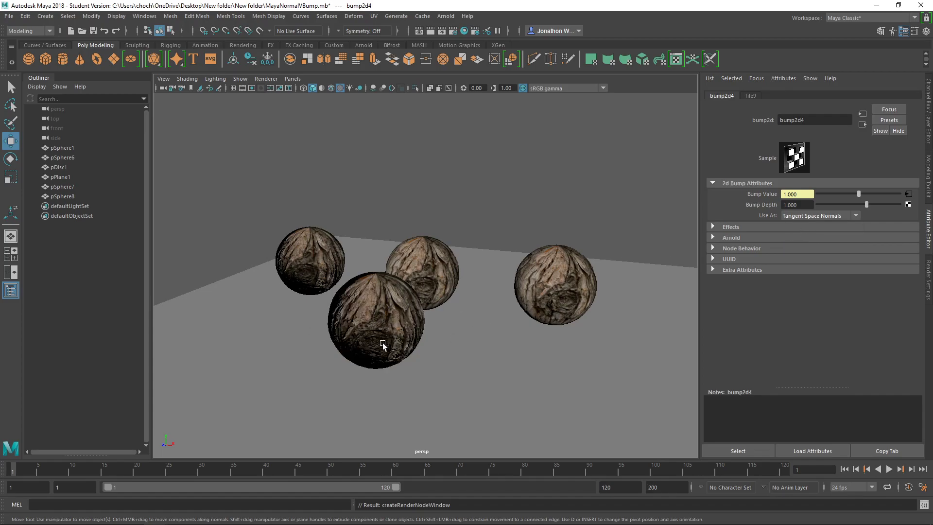
pyautogui.click(828, 218)
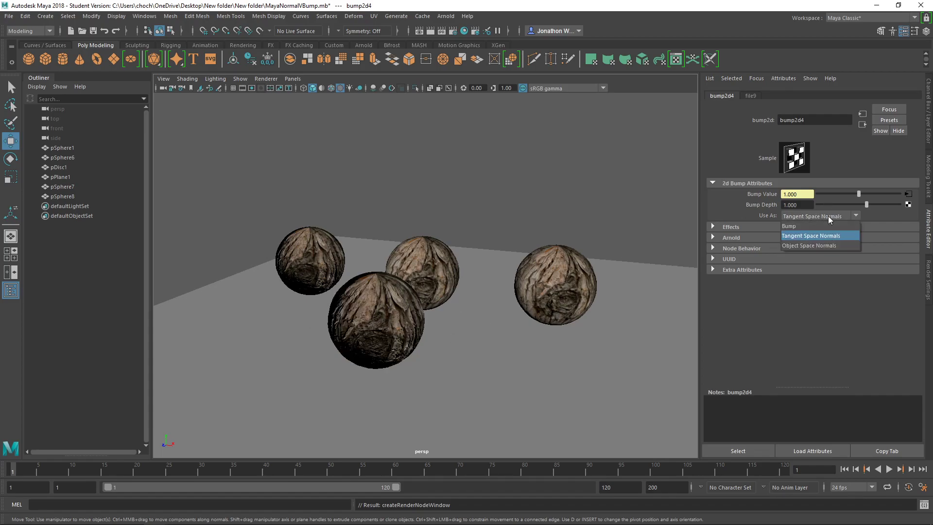
pyautogui.click(821, 248)
pyautogui.moveTo(412, 261)
pyautogui.keyDown('alt'); pyautogui.mouseDown()
pyautogui.moveTo(402, 255)
pyautogui.moveTo(413, 252)
pyautogui.moveTo(398, 255)
pyautogui.moveTo(405, 266)
pyautogui.moveTo(422, 264)
pyautogui.mouseUp(); pyautogui.keyUp('alt')
pyautogui.scroll(6, 405, 264)
pyautogui.scroll(-5, 405, 264)
# - Compare the bump node's Tangent Space Normals on the sphere and return to Object Space Normals
pyautogui.click(797, 217)
pyautogui.click(800, 238)
pyautogui.moveTo(500, 248)
pyautogui.keyDown('alt'); pyautogui.mouseDown()
pyautogui.moveTo(485, 250)
pyautogui.moveTo(521, 244)
pyautogui.moveTo(497, 249)
pyautogui.moveTo(508, 245)
pyautogui.mouseUp(); pyautogui.keyUp('alt')
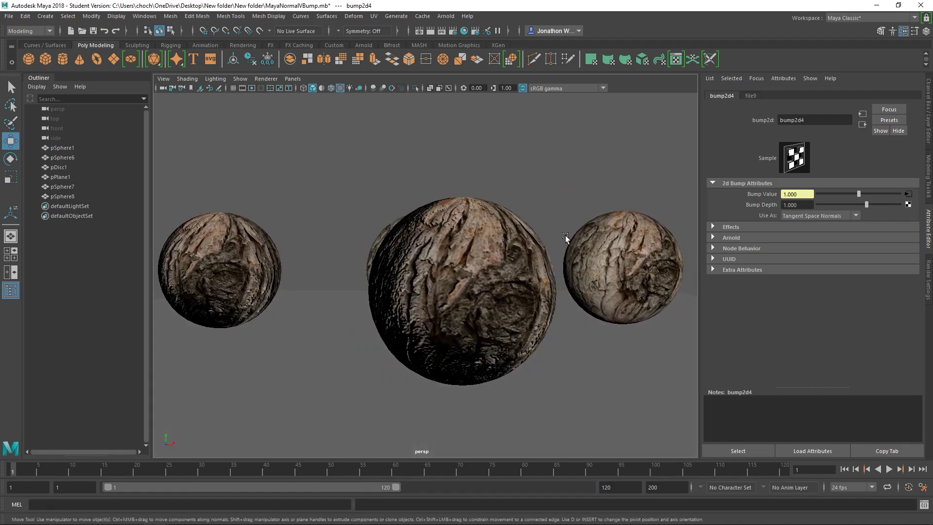
pyautogui.click(791, 217)
pyautogui.click(792, 246)
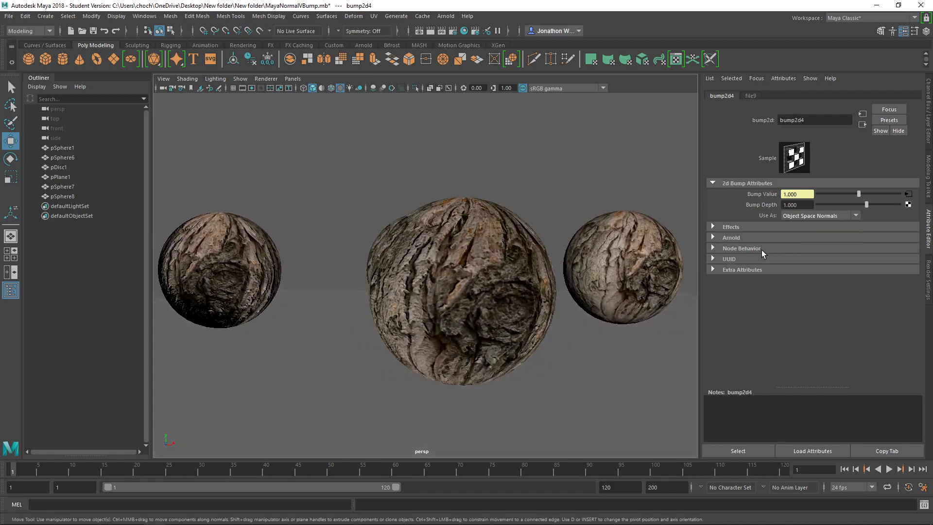
# - Move the normal-mapped front sphere sideways until it sits beyond the right end of the sphere row
pyautogui.click(467, 297)
pyautogui.moveTo(480, 294); pyautogui.dragTo(624, 297)
pyautogui.scroll(-4, 573, 311)
pyautogui.keyDown('alt'); pyautogui.moveTo(518, 311); pyautogui.dragTo(686, 330); pyautogui.keyUp('alt')
pyautogui.click(537, 202)
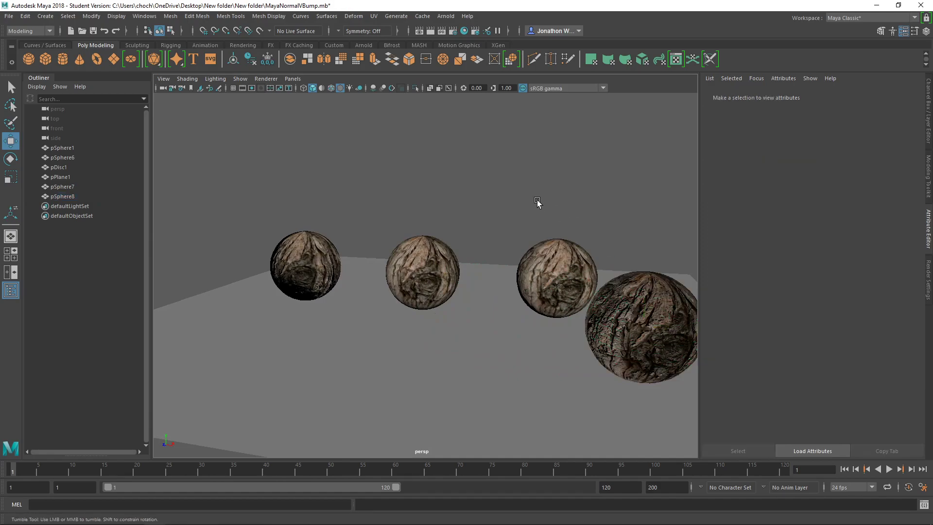
# - Move the normal-mapped sphere back sideways until it sits in front of the middle sphere of the row
pyautogui.keyDown('alt'); pyautogui.moveTo(537, 202); pyautogui.dragTo(543, 208); pyautogui.keyUp('alt')
pyautogui.scroll(-4, 541, 214)
pyautogui.scroll(2, 550, 236)
pyautogui.keyDown('alt'); pyautogui.moveTo(567, 242); pyautogui.dragTo(608, 246); pyautogui.keyUp('alt')
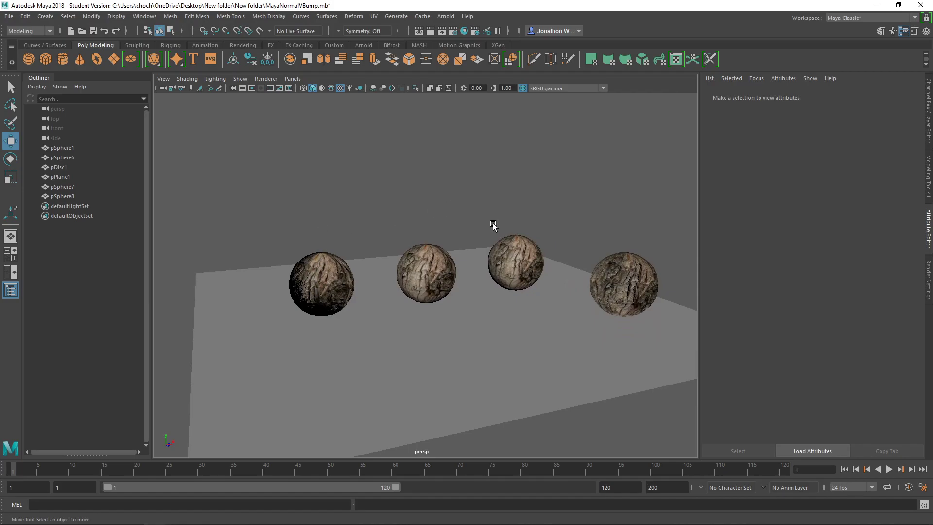
pyautogui.click(630, 273)
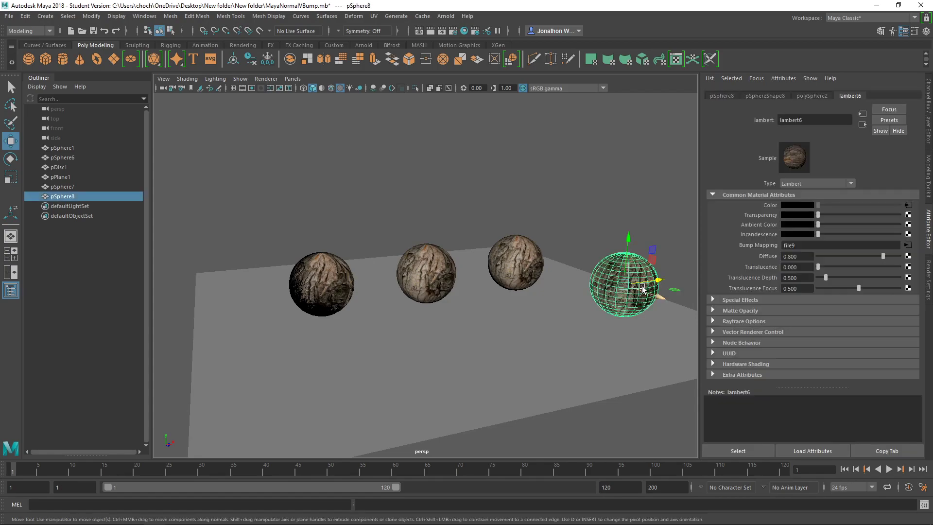
pyautogui.moveTo(642, 289); pyautogui.dragTo(497, 289)
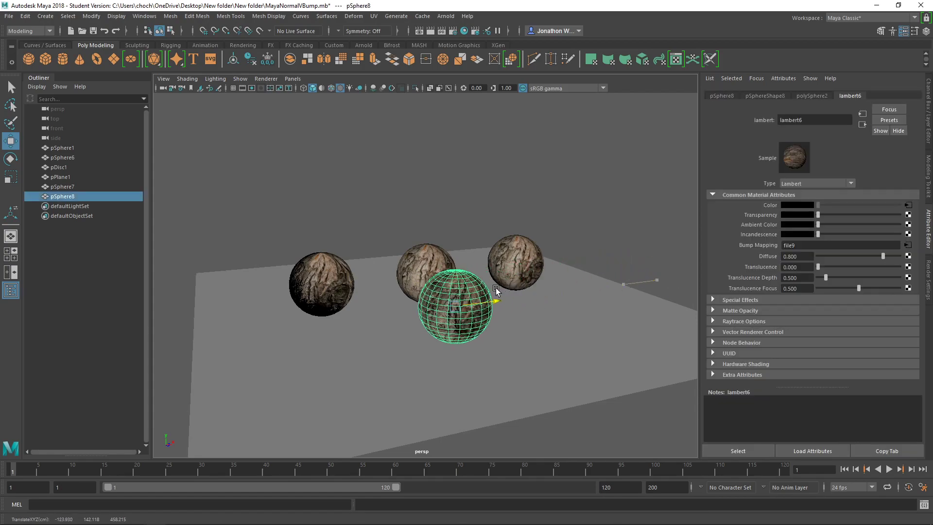
# - Swap the two center spheres: bring the color-only middle sphere forward and place the normal-mapped sphere in its spot in the row
pyautogui.click(408, 249)
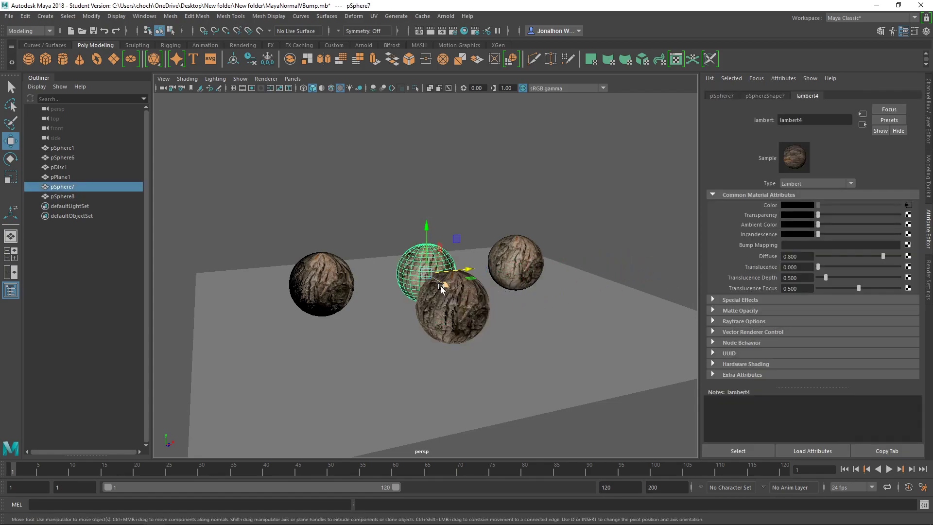
pyautogui.moveTo(443, 285); pyautogui.dragTo(521, 333)
pyautogui.click(441, 301)
pyautogui.moveTo(462, 301)
pyautogui.mouseDown()
pyautogui.moveTo(417, 276)
pyautogui.moveTo(451, 269)
pyautogui.moveTo(462, 294)
pyautogui.moveTo(436, 287)
pyautogui.moveTo(438, 305)
pyautogui.moveTo(446, 301)
pyautogui.mouseUp()
pyautogui.click(459, 233)
pyautogui.click(428, 270)
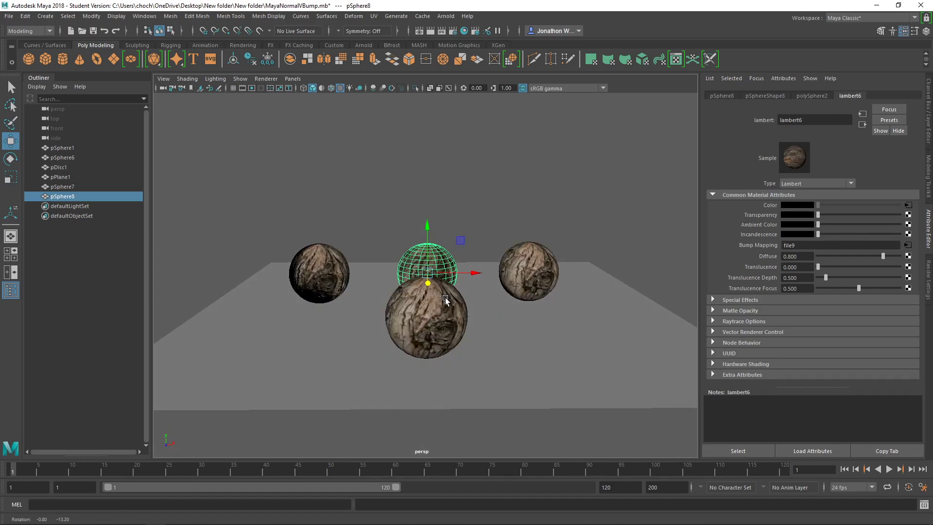
pyautogui.click(398, 209)
# - Move the color-only front sphere sideways to about X 33, Z 654 cm, clear of the normal-mapped sphere
pyautogui.keyDown('alt'); pyautogui.moveTo(486, 244); pyautogui.dragTo(494, 277); pyautogui.keyUp('alt')
pyautogui.scroll(5, 459, 269)
pyautogui.scroll(-3, 470, 266)
pyautogui.scroll(-3, 498, 270)
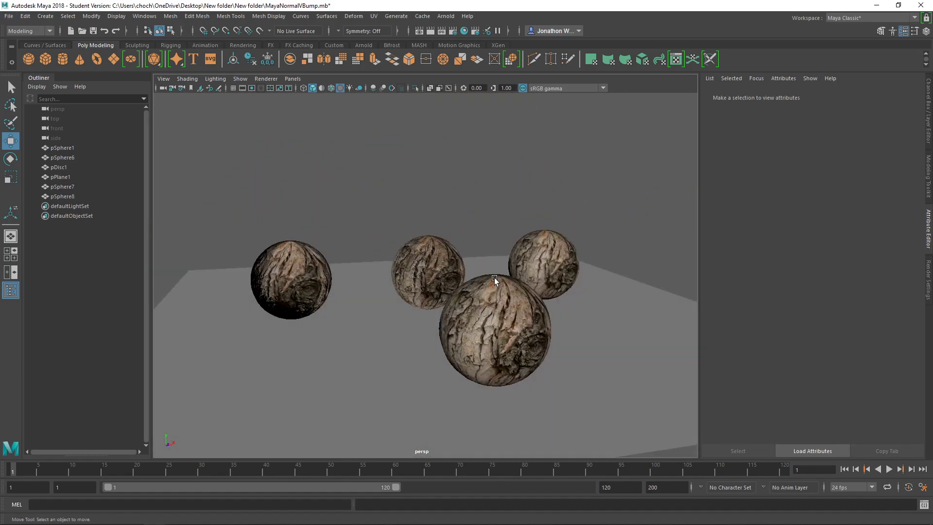
pyautogui.click(462, 296)
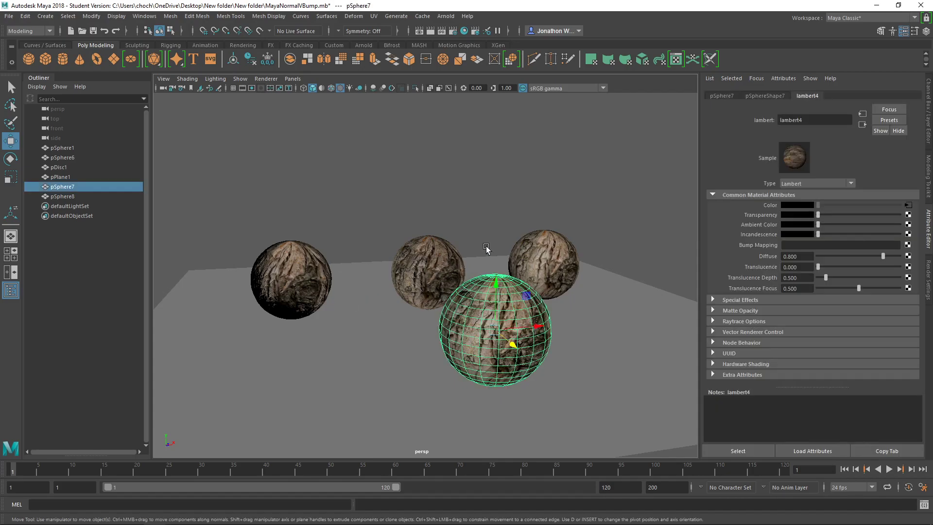
pyautogui.moveTo(524, 328); pyautogui.dragTo(559, 333)
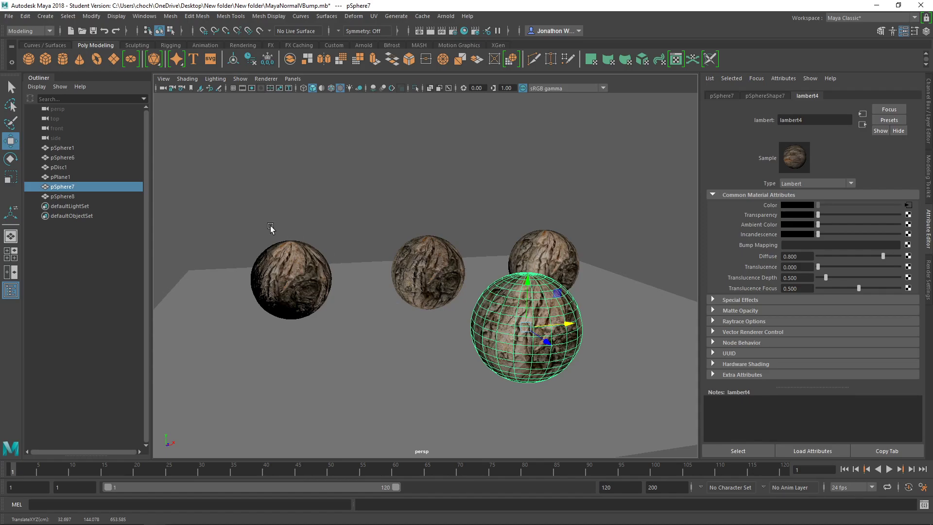
pyautogui.moveTo(529, 524)
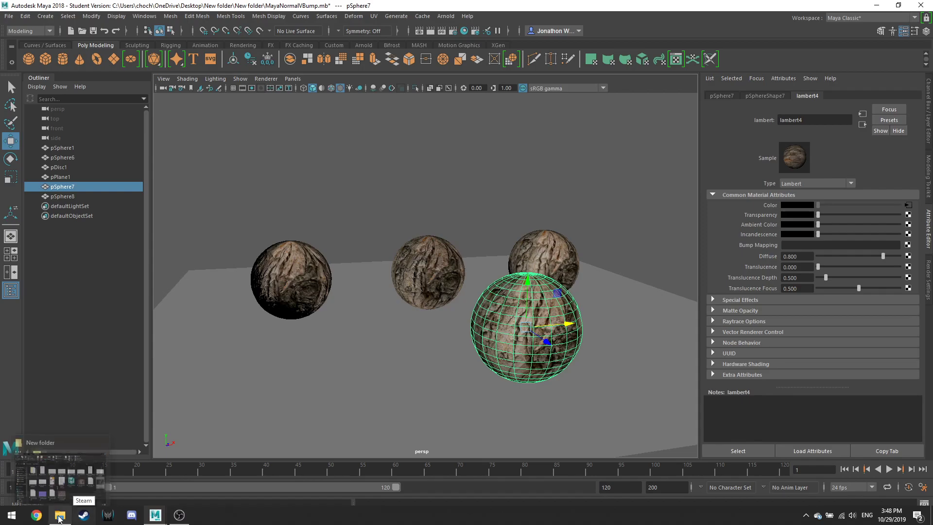
pyautogui.moveTo(242, 523)
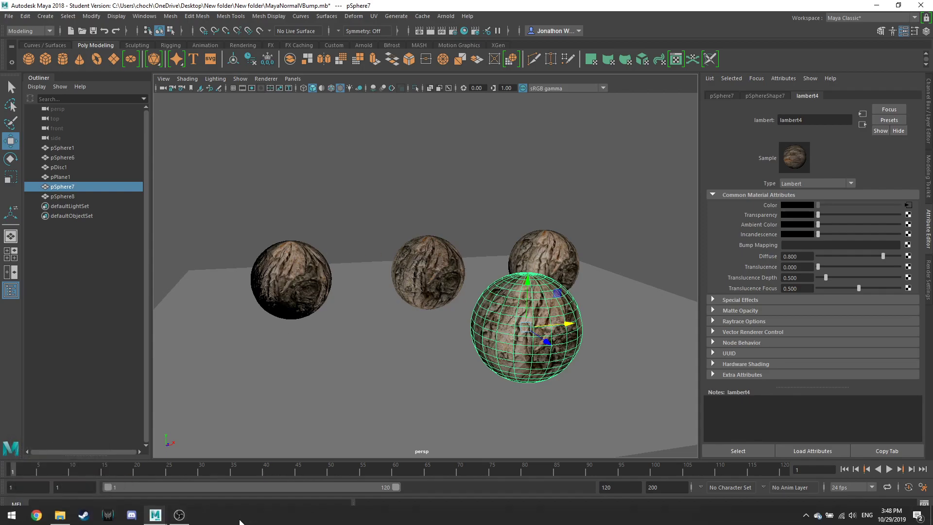
pyautogui.click(186, 515)
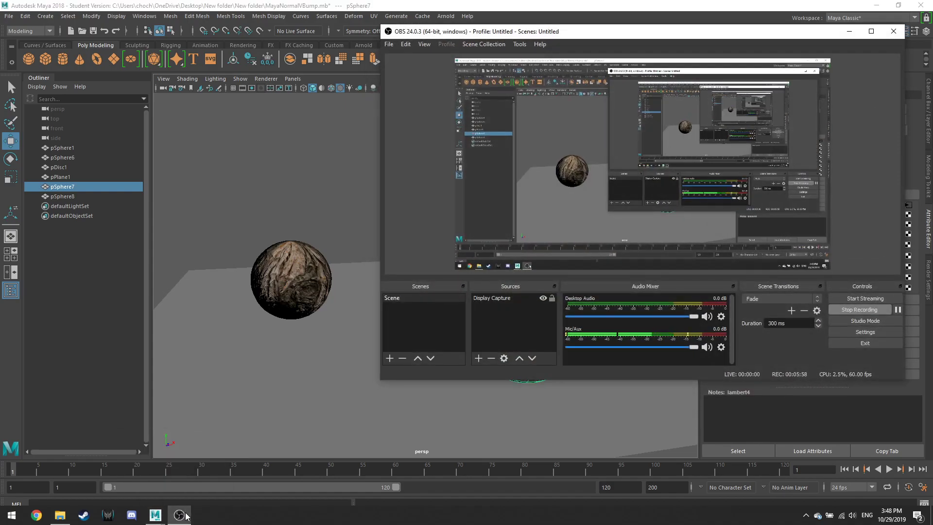